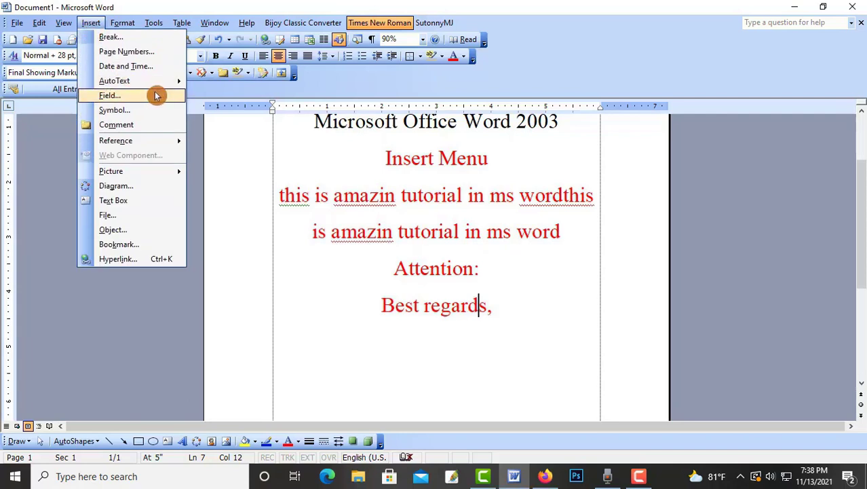
pyautogui.moveTo(166, 82)
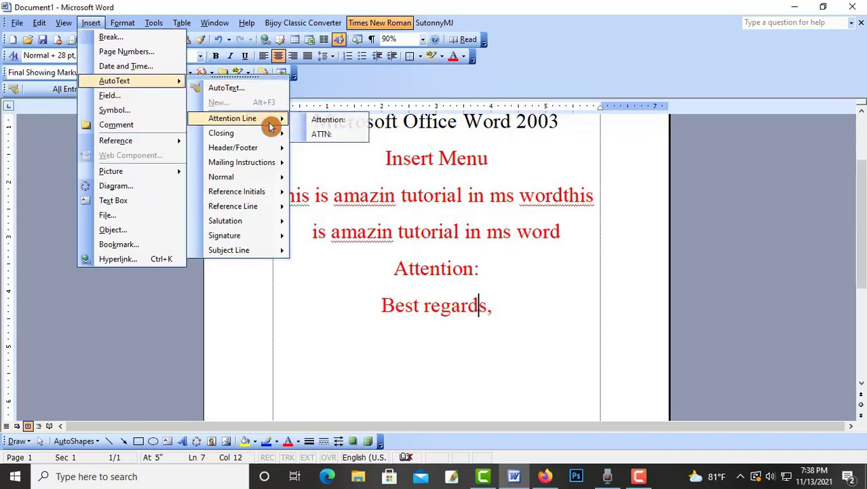
pyautogui.moveTo(278, 196)
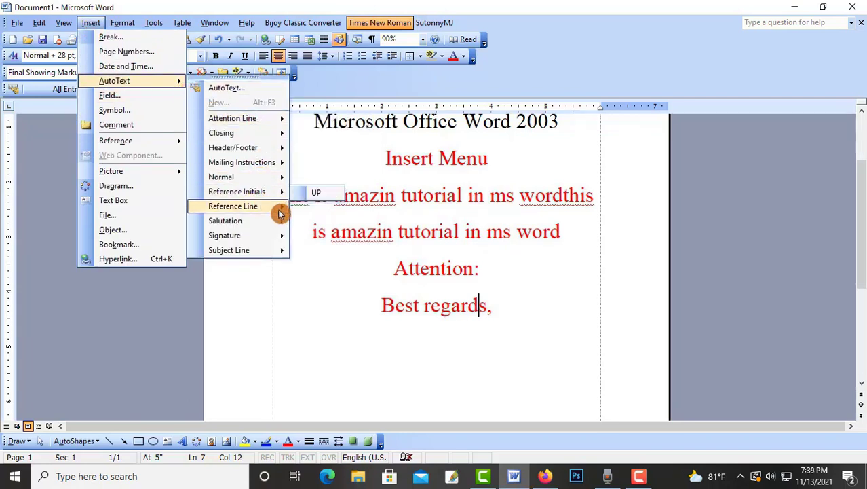
pyautogui.moveTo(265, 252)
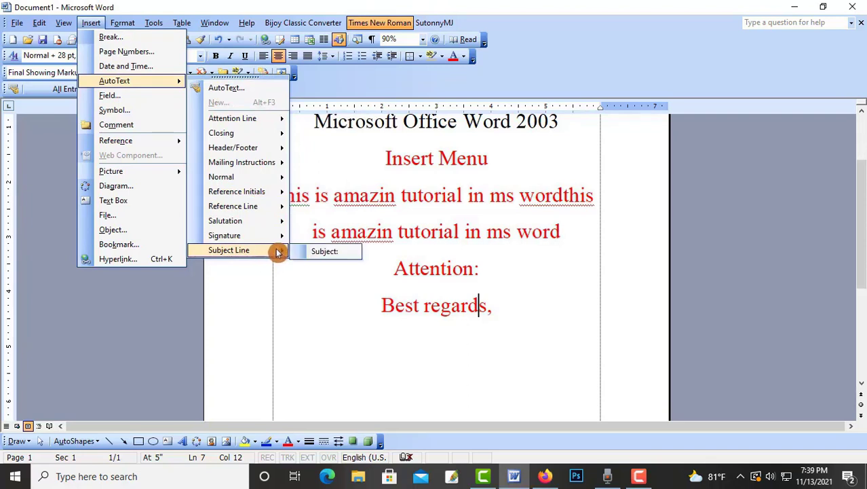
pyautogui.moveTo(220, 182)
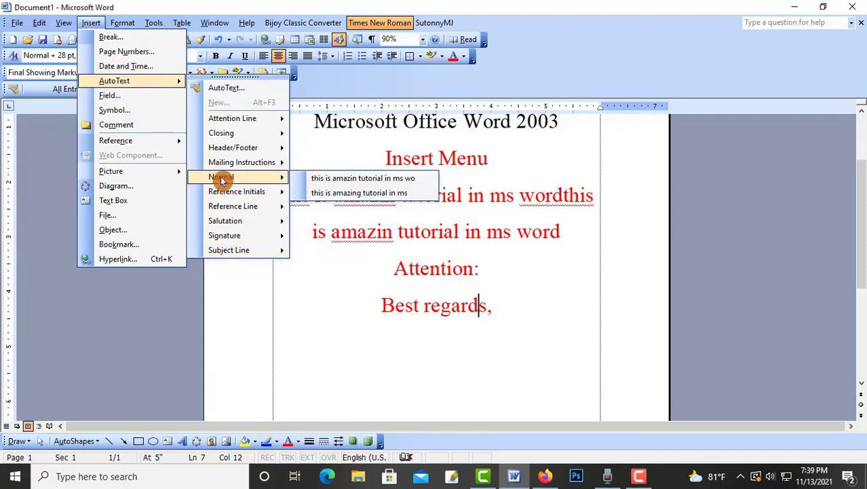
pyautogui.moveTo(235, 147)
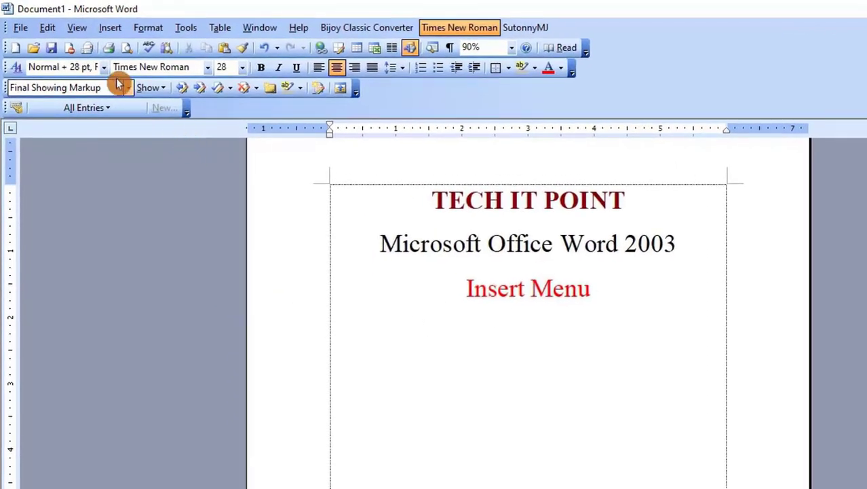
# Insert a formula field calculating =45+62+81+35+12+90 below the "Insert Menu" line
pyautogui.click(114, 31)
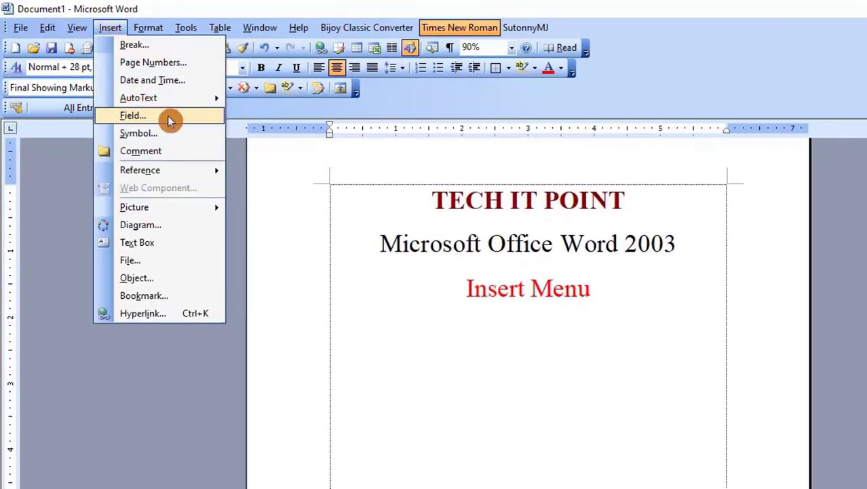
pyautogui.click(170, 120)
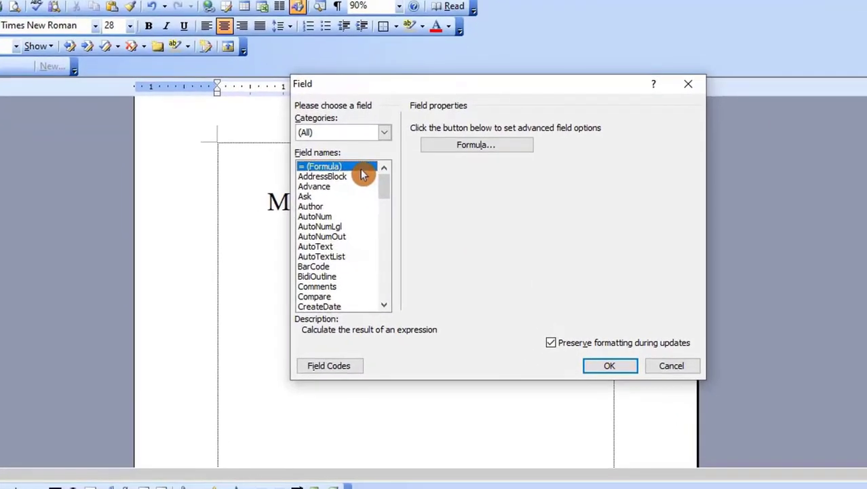
pyautogui.moveTo(411, 90); pyautogui.dragTo(436, 89)
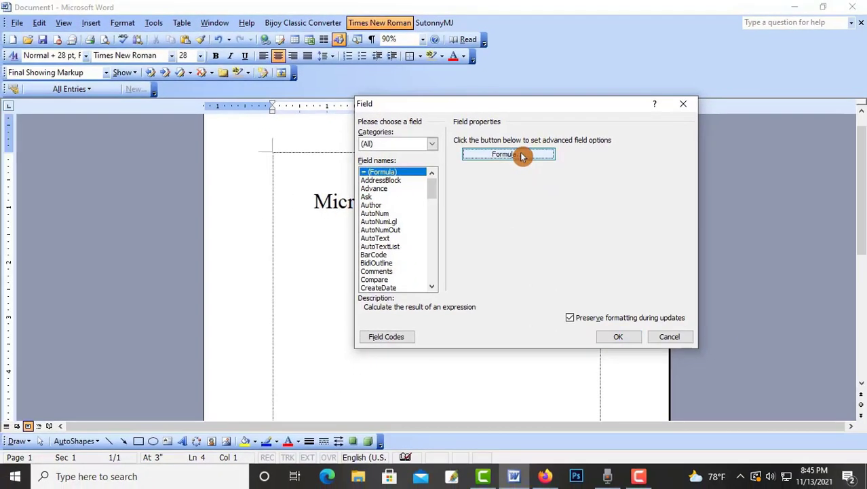
pyautogui.click(517, 151)
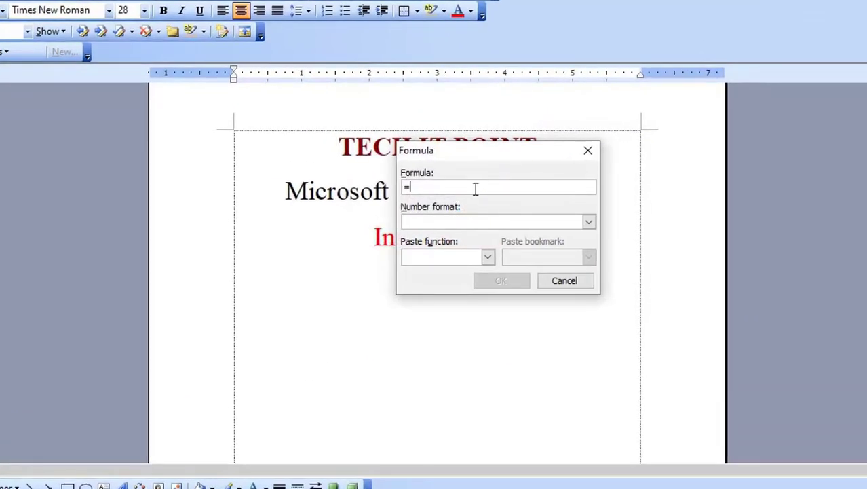
pyautogui.write('45+62+81+35+12+90')
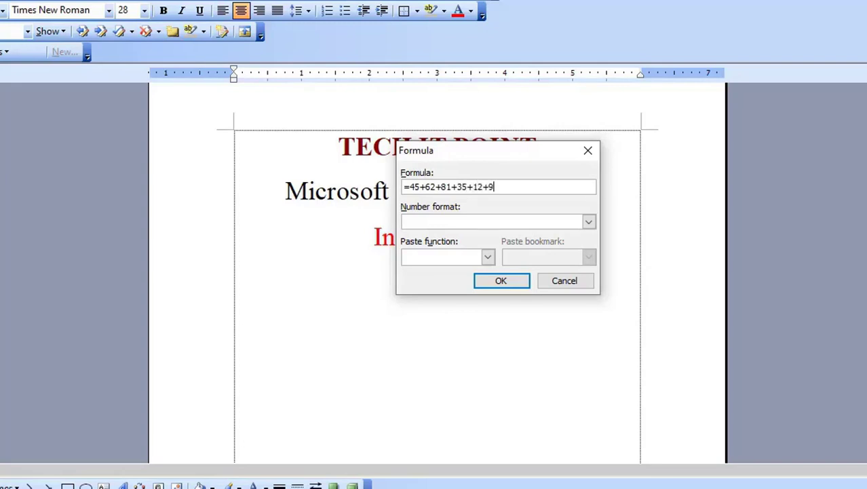
pyautogui.click(499, 283)
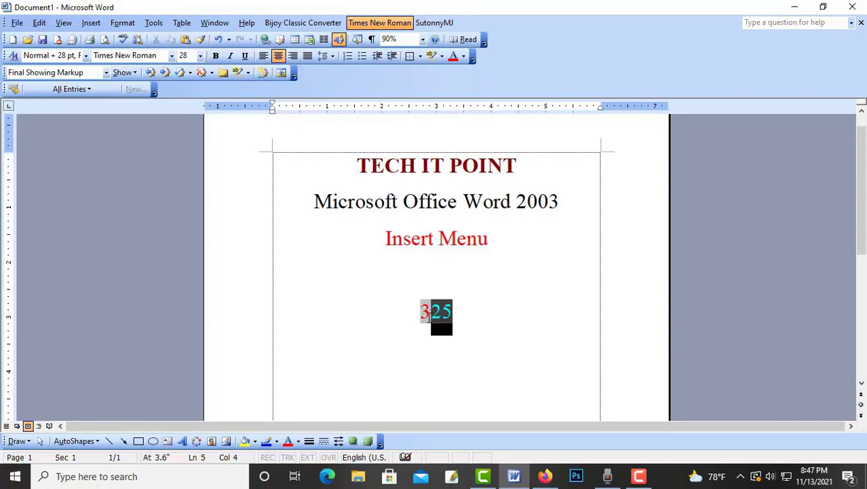
# Change the formula of the inserted sum field to =45+62+81+35+12+90-51
pyautogui.moveTo(430, 317); pyautogui.dragTo(416, 319)
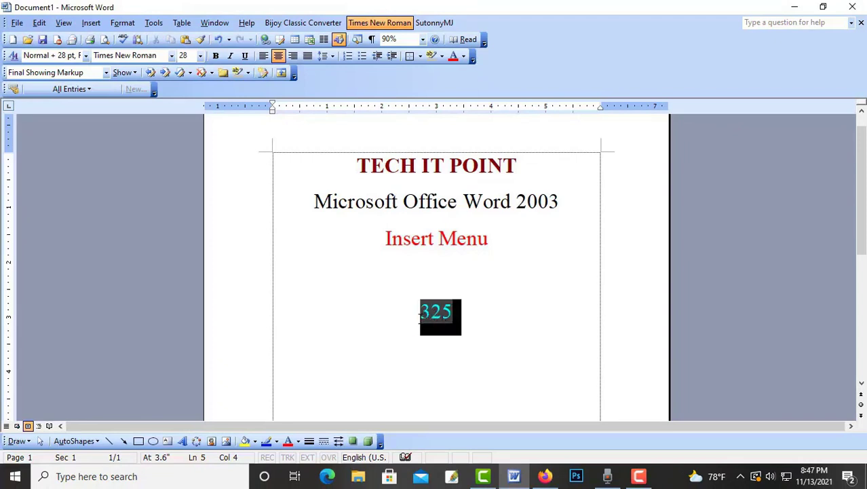
pyautogui.click(91, 25)
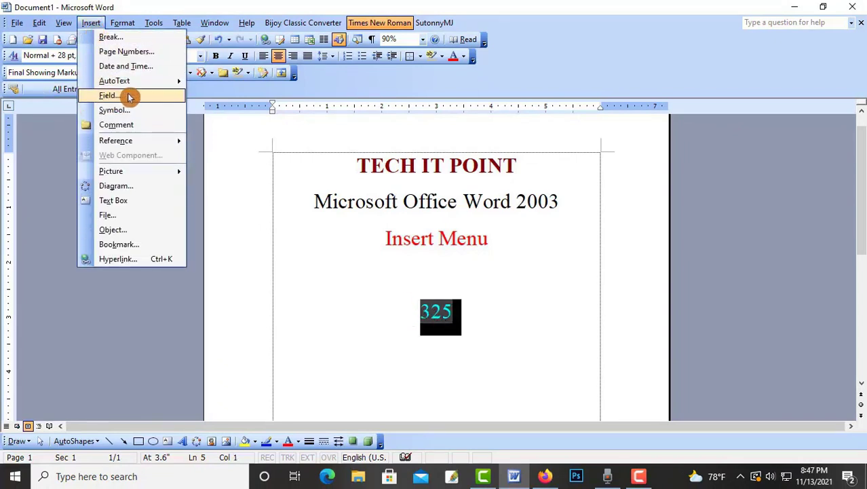
pyautogui.click(130, 97)
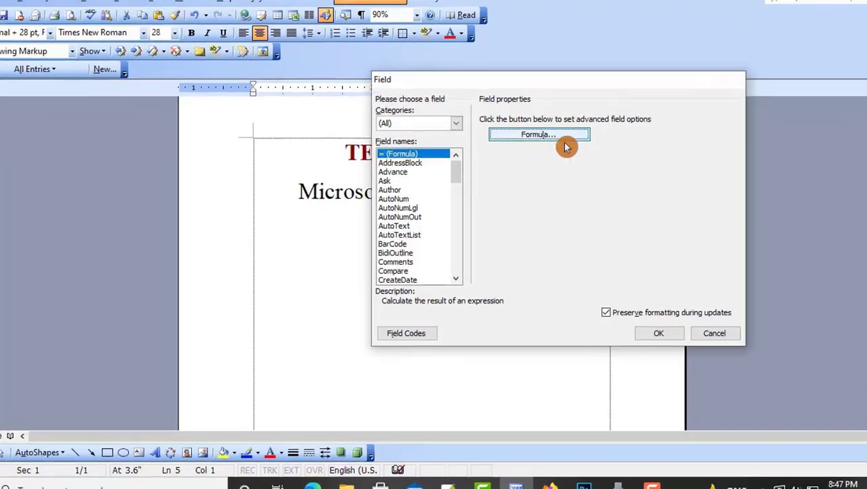
pyautogui.click(557, 161)
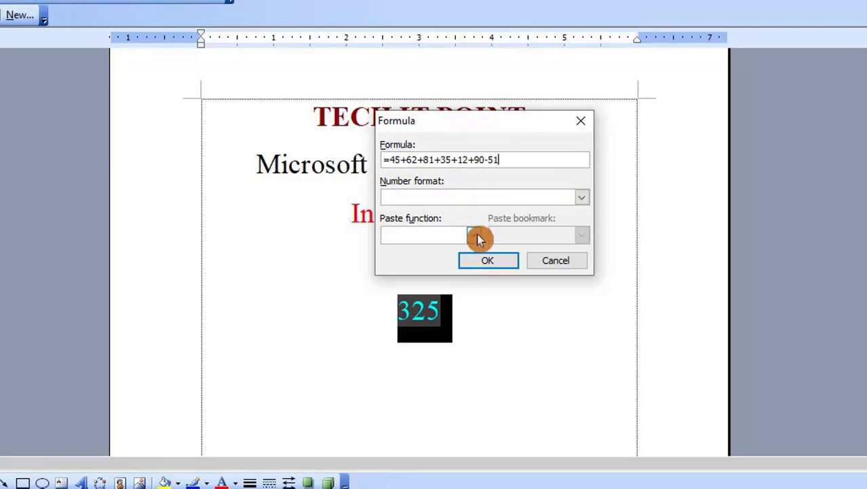
pyautogui.click(487, 264)
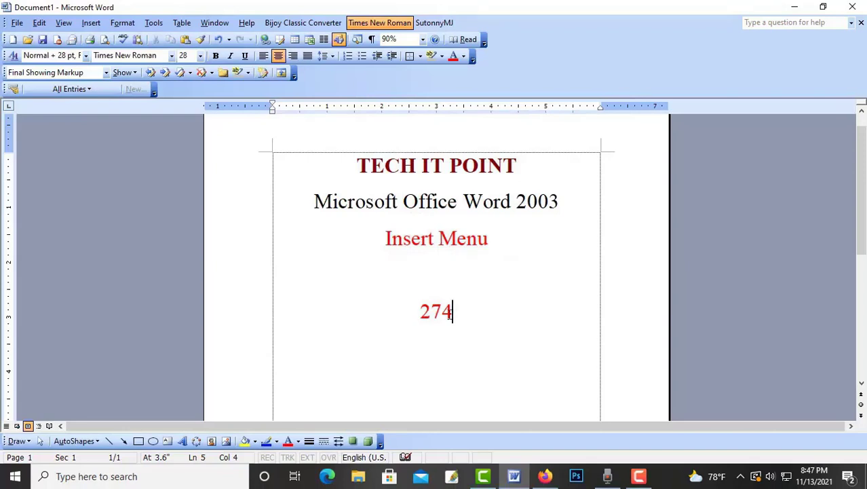
pyautogui.doubleClick(439, 305)
pyautogui.click(469, 314)
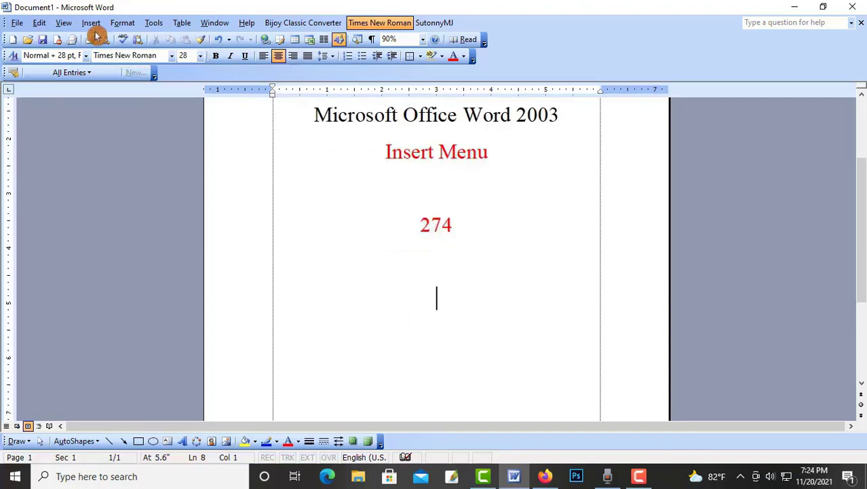
# Insert a formula field below the first result using the AVERAGE function, =AVERAGE(45,85,67,22), and select its result
pyautogui.click(93, 30)
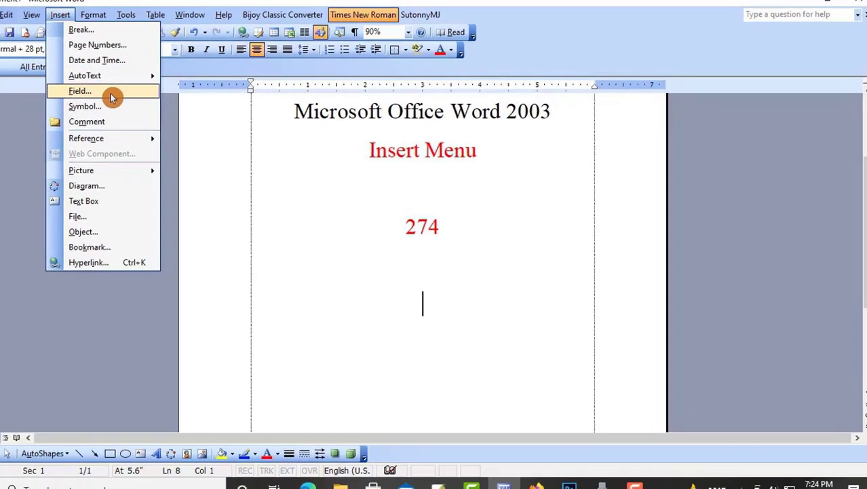
pyautogui.click(108, 92)
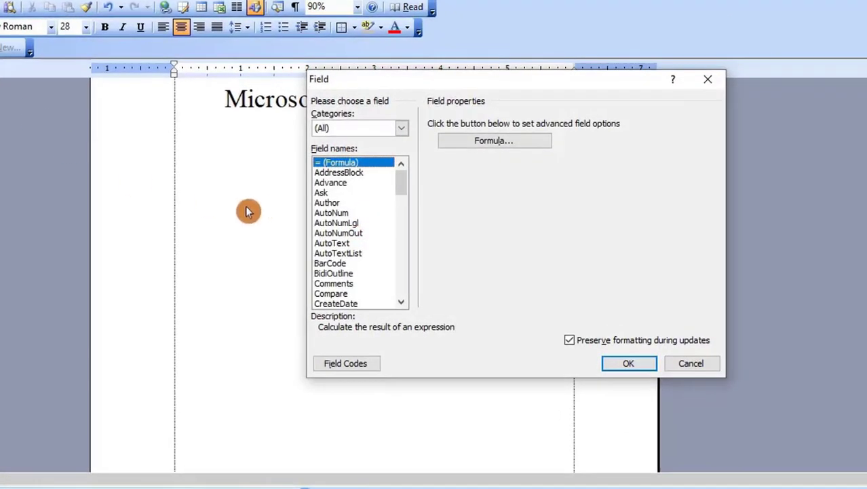
pyautogui.click(494, 144)
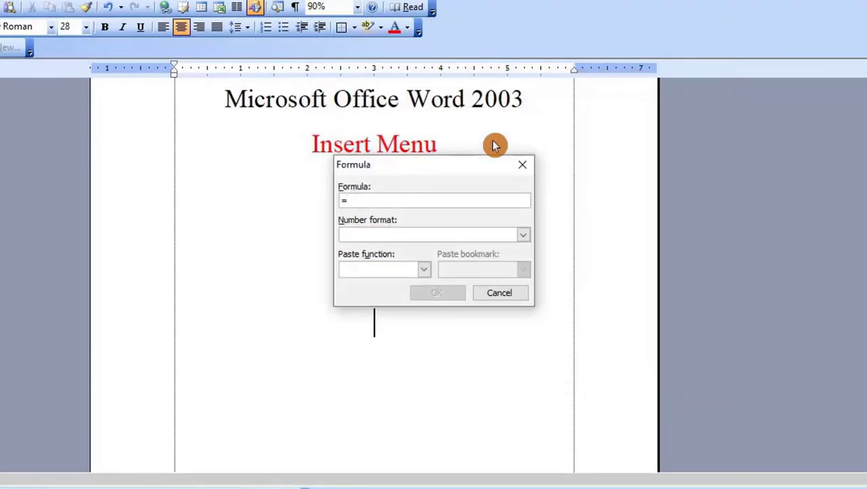
pyautogui.click(424, 272)
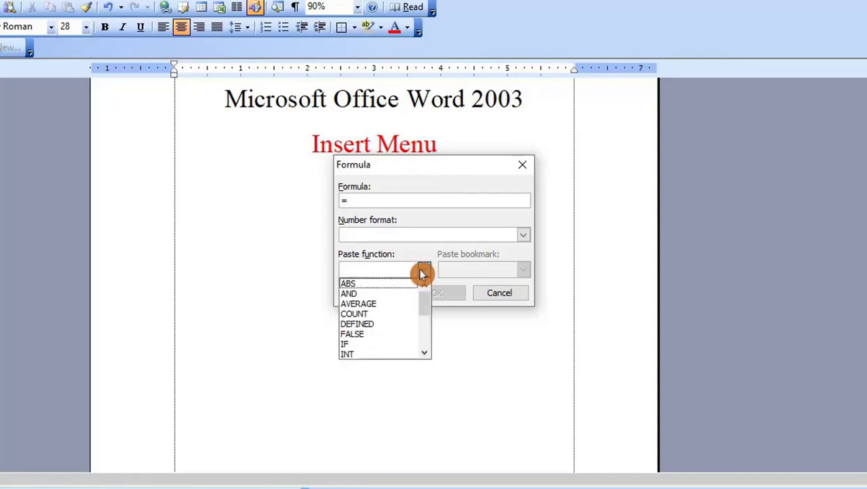
pyautogui.click(390, 304)
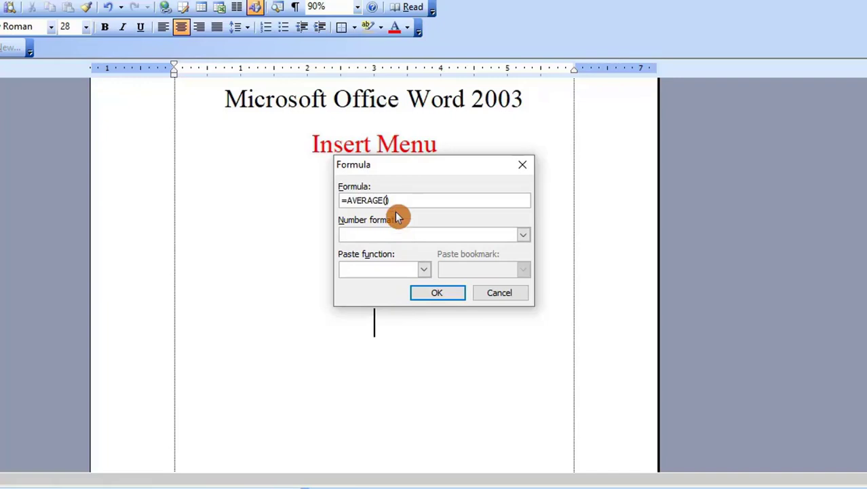
pyautogui.write('45')
pyautogui.write(',85,67,22)')
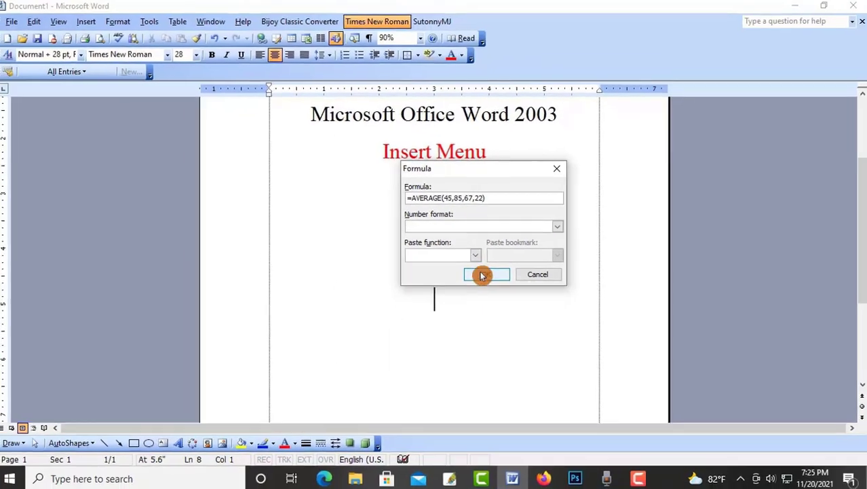
pyautogui.click(436, 292)
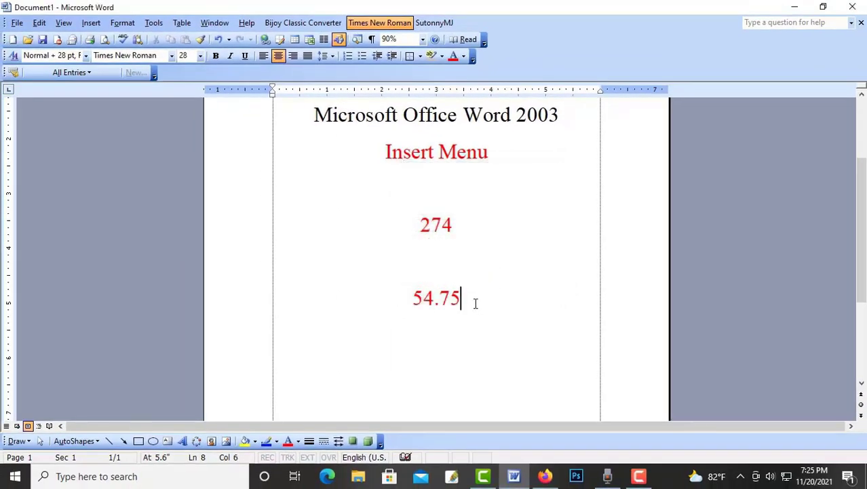
pyautogui.moveTo(475, 305); pyautogui.dragTo(411, 309)
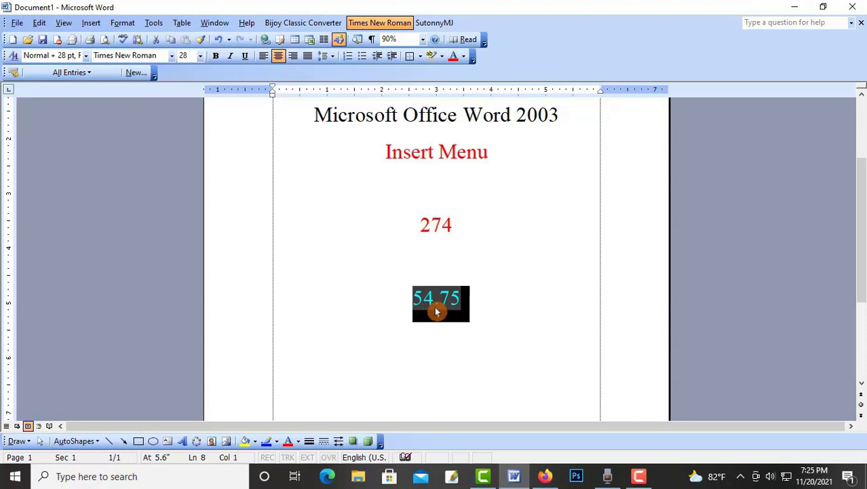
pyautogui.click(434, 306)
pyautogui.doubleClick(444, 306)
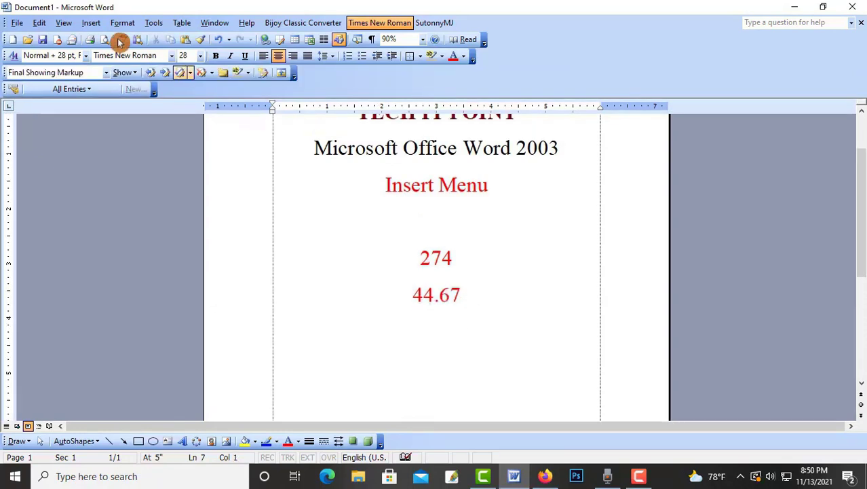
# Insert a CreateDate field in the format dddd, MMMM d, yyyy on the line below the average result
pyautogui.click(91, 22)
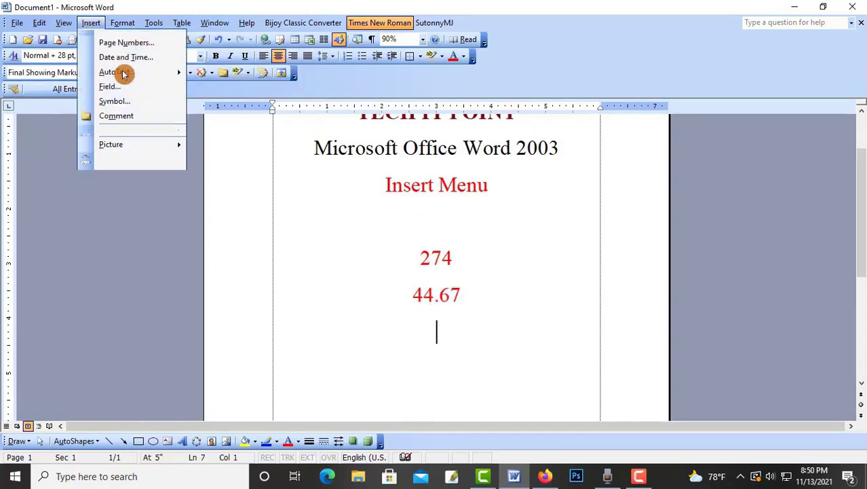
pyautogui.click(133, 97)
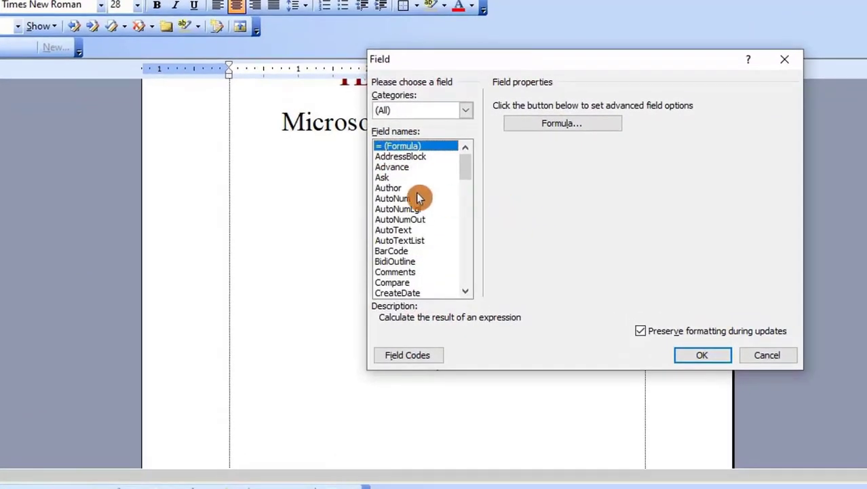
pyautogui.scroll(-1, 428, 198)
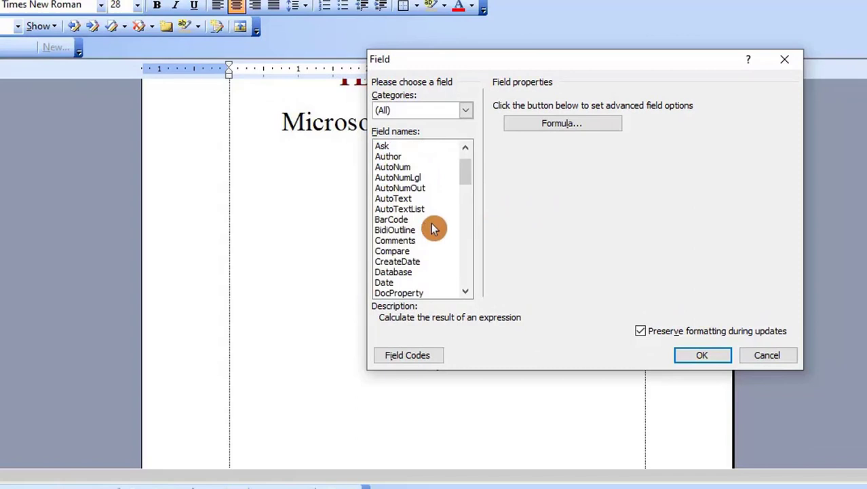
pyautogui.click(411, 262)
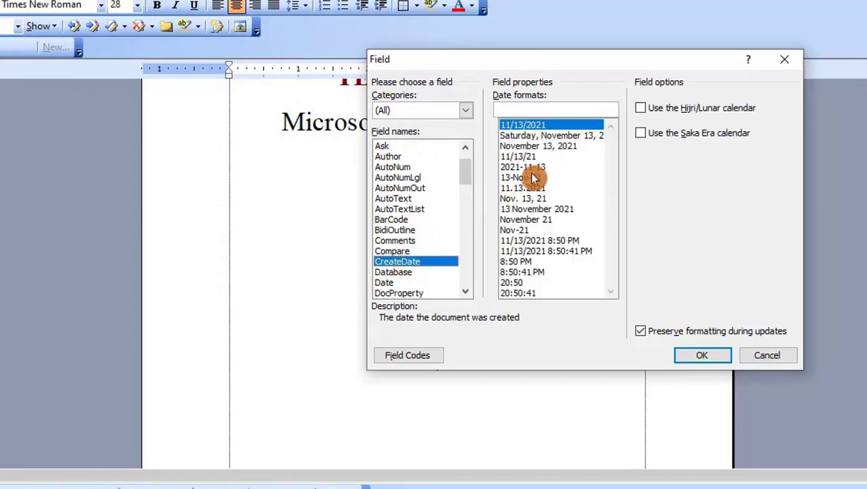
pyautogui.click(567, 136)
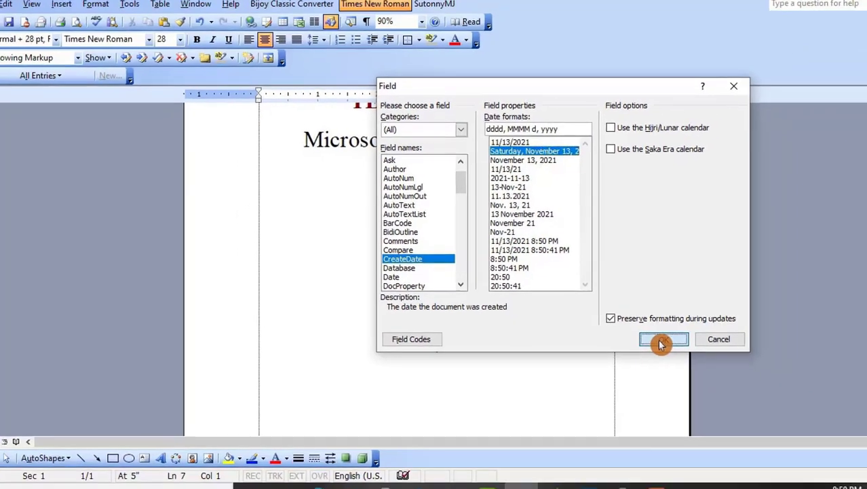
pyautogui.click(688, 354)
pyautogui.moveTo(563, 331); pyautogui.dragTo(367, 343)
pyautogui.click(450, 339)
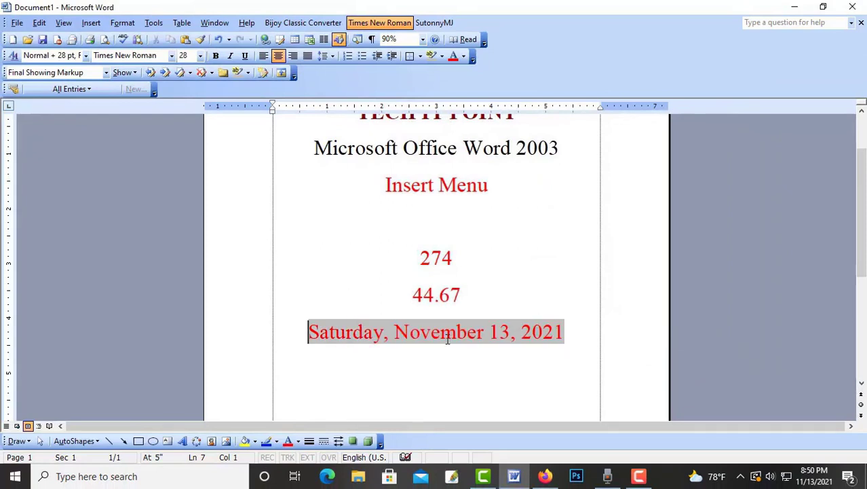
pyautogui.click(89, 30)
pyautogui.click(133, 94)
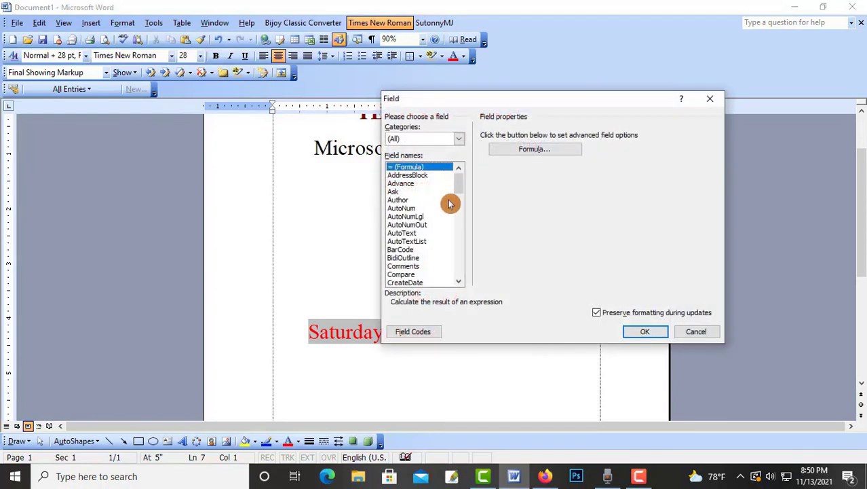
pyautogui.scroll(-1, 429, 248)
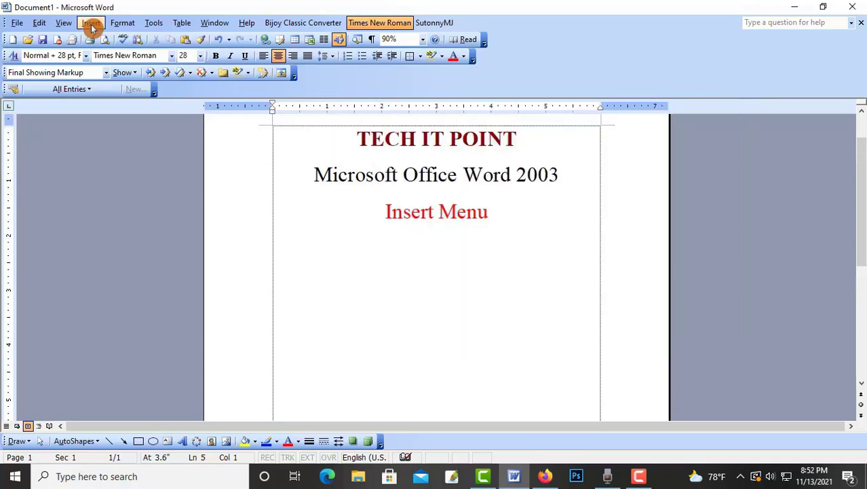
pyautogui.click(92, 24)
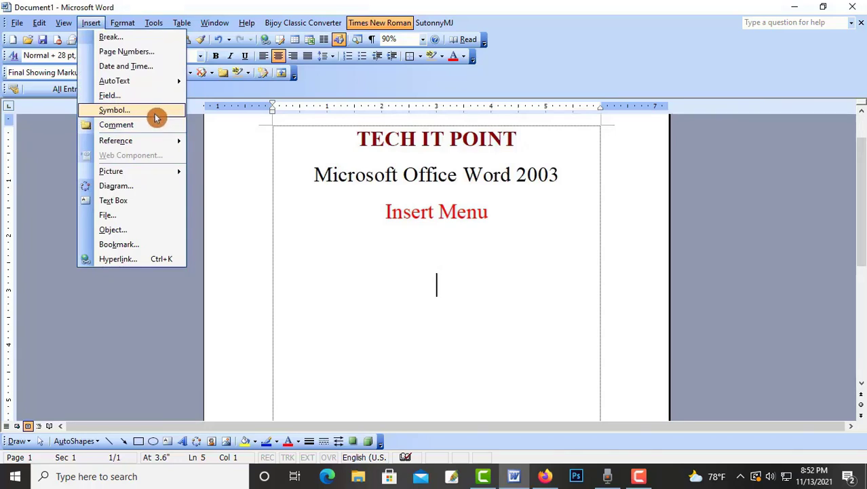
pyautogui.click(156, 113)
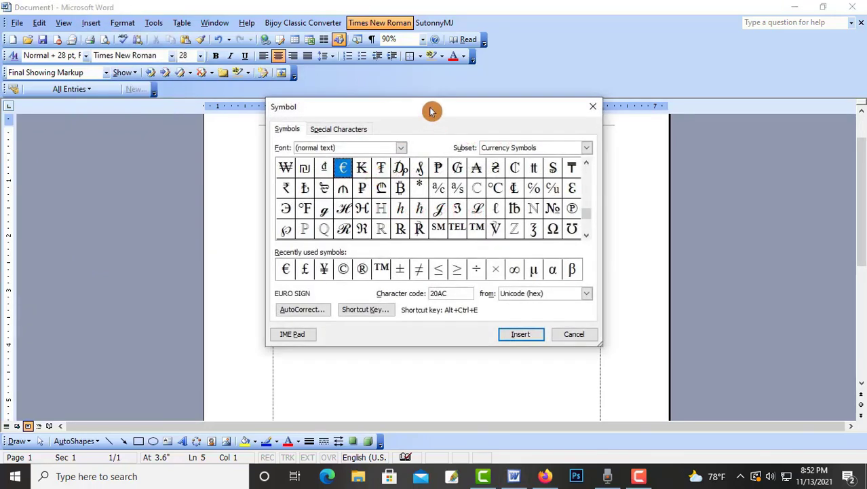
pyautogui.moveTo(431, 111); pyautogui.dragTo(582, 108)
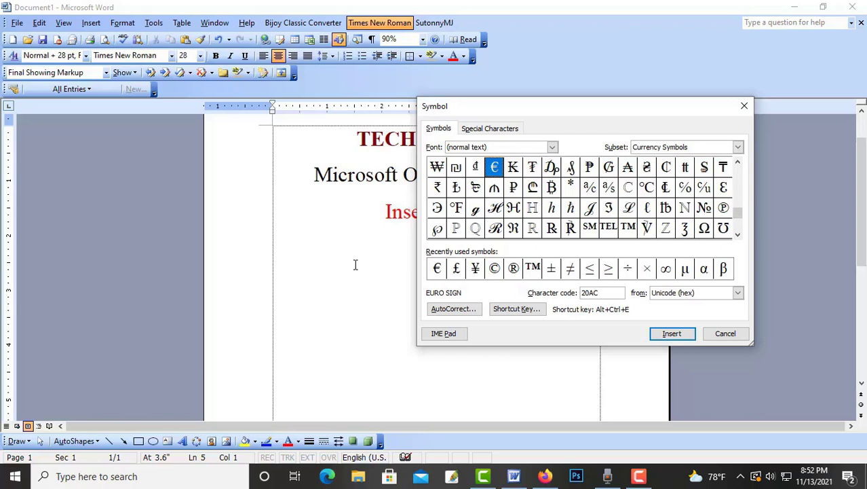
pyautogui.press('Escape')
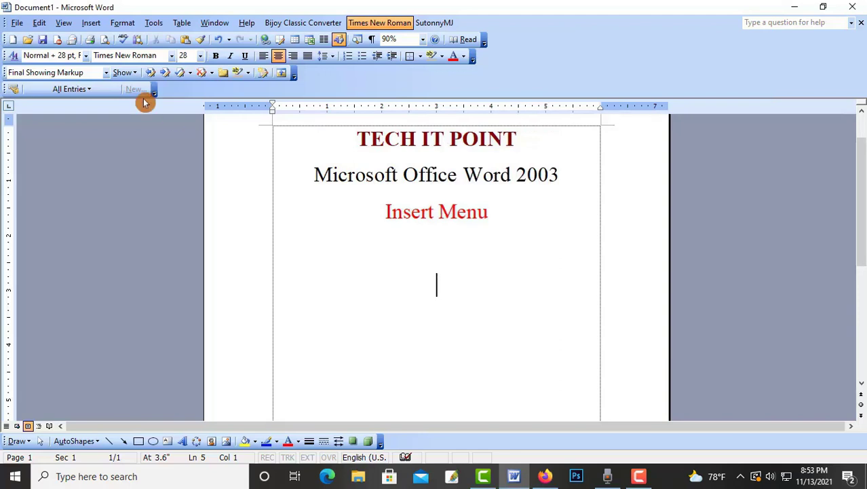
# Open the Symbol dialog and look through the characters of the Symbol font
pyautogui.click(90, 25)
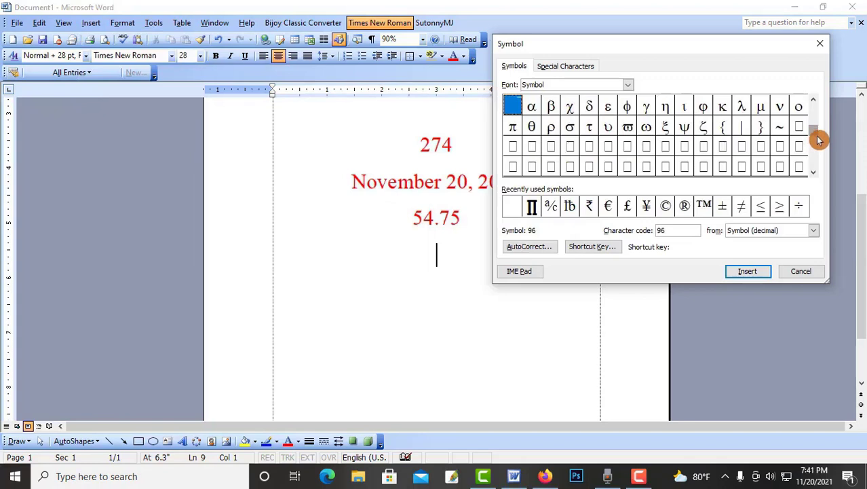
pyautogui.moveTo(819, 140); pyautogui.dragTo(811, 175)
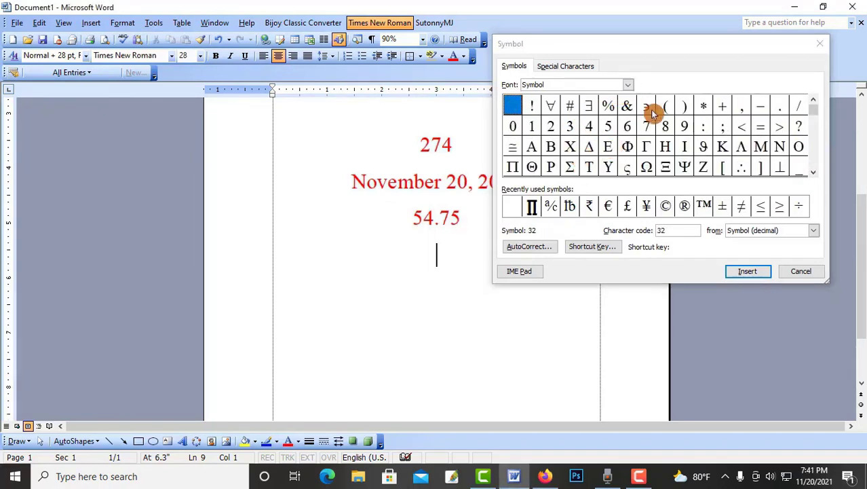
pyautogui.click(608, 84)
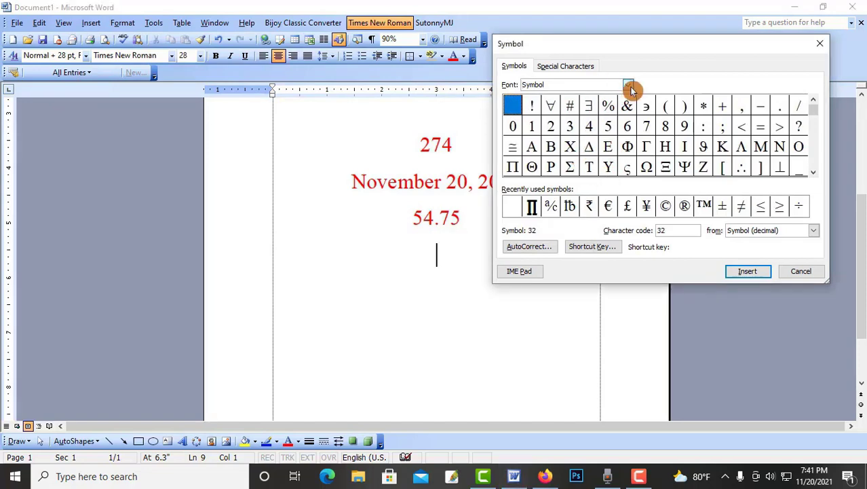
pyautogui.click(628, 85)
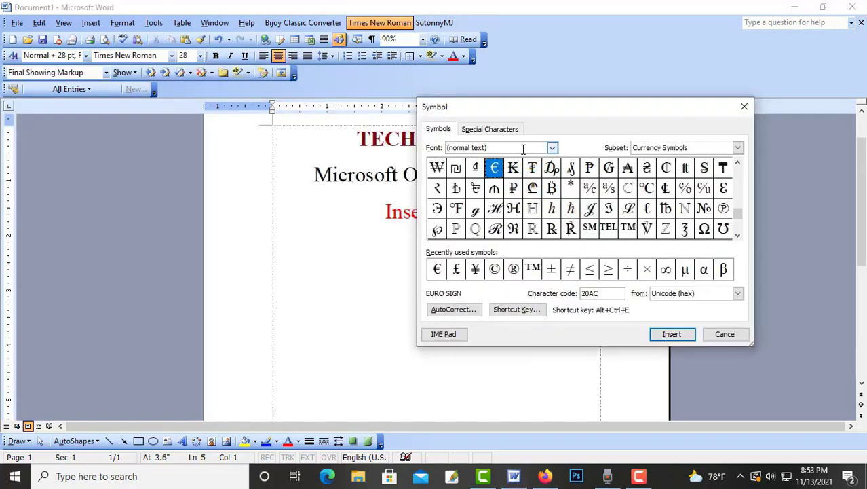
# Preview the symbol sets of the Agency FB and ArhialkhanMJ fonts, and switch the symbol font back to (normal text)
pyautogui.click(553, 148)
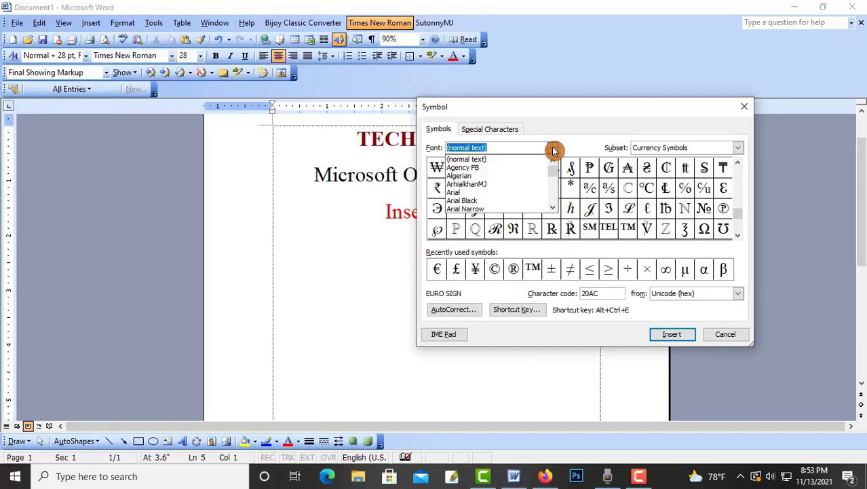
pyautogui.scroll(-2, 513, 184)
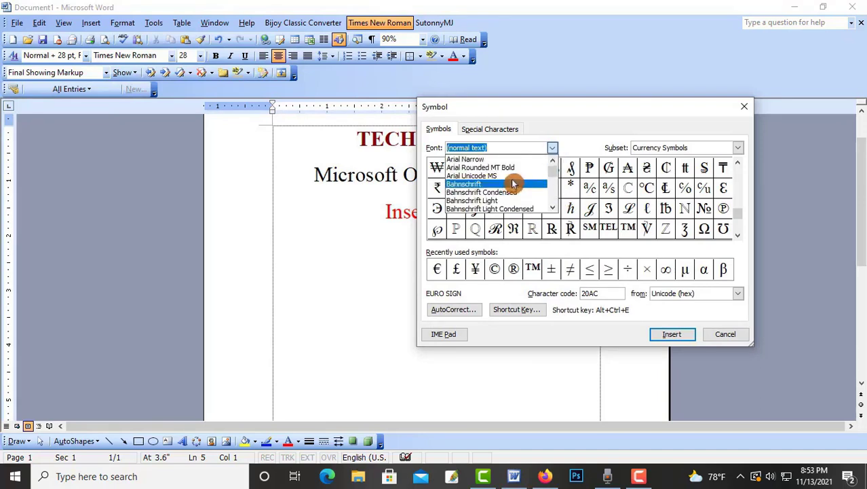
pyautogui.scroll(2, 513, 186)
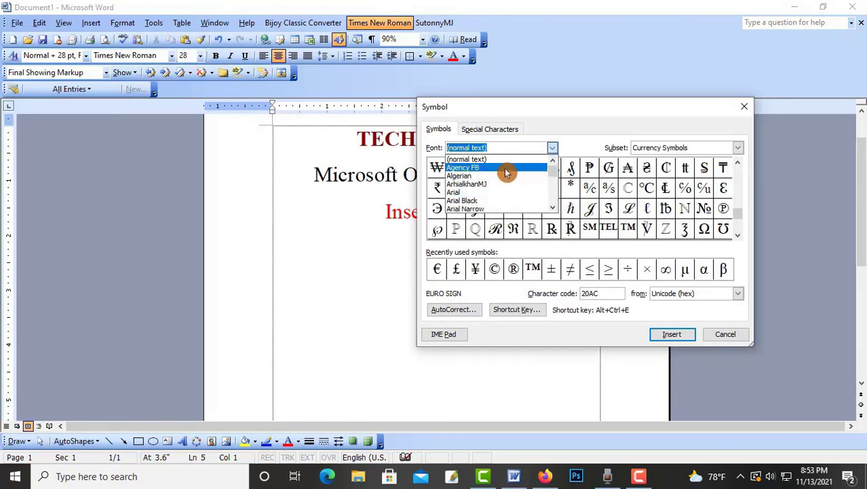
pyautogui.click(506, 173)
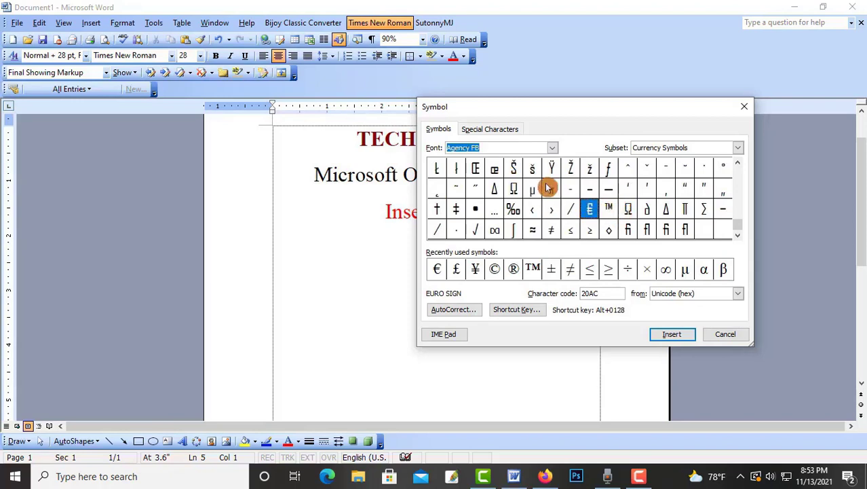
pyautogui.click(553, 149)
pyautogui.click(499, 188)
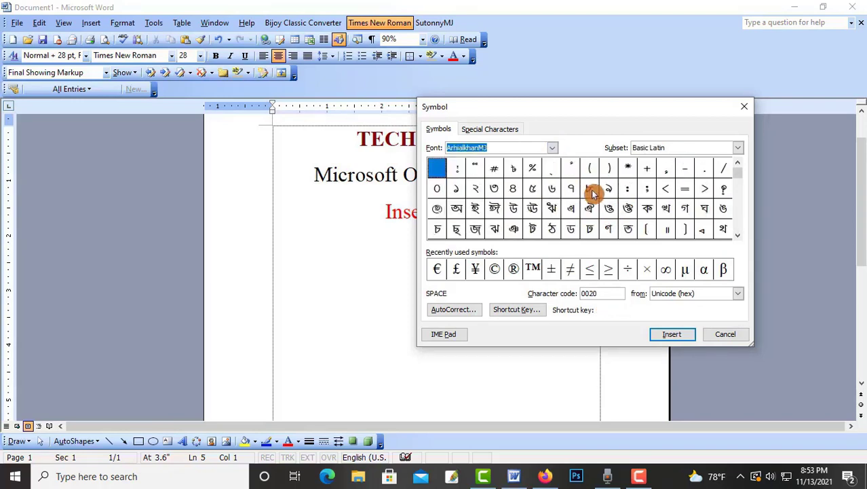
pyautogui.click(553, 148)
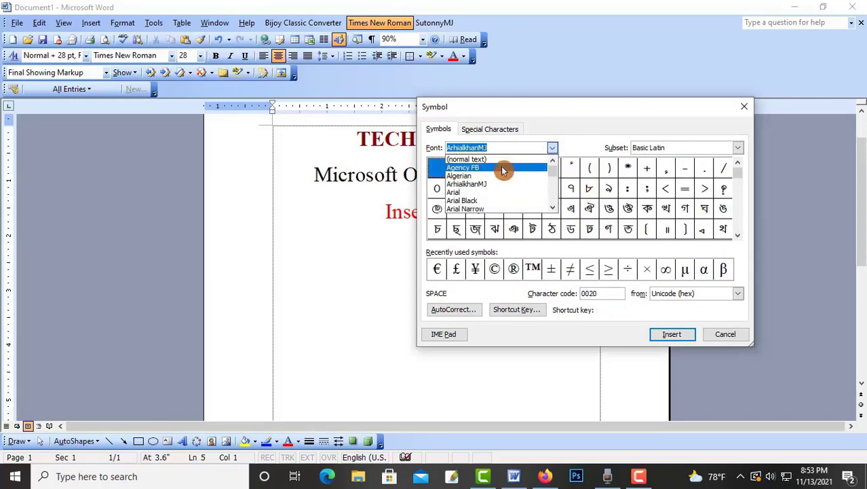
pyautogui.click(500, 159)
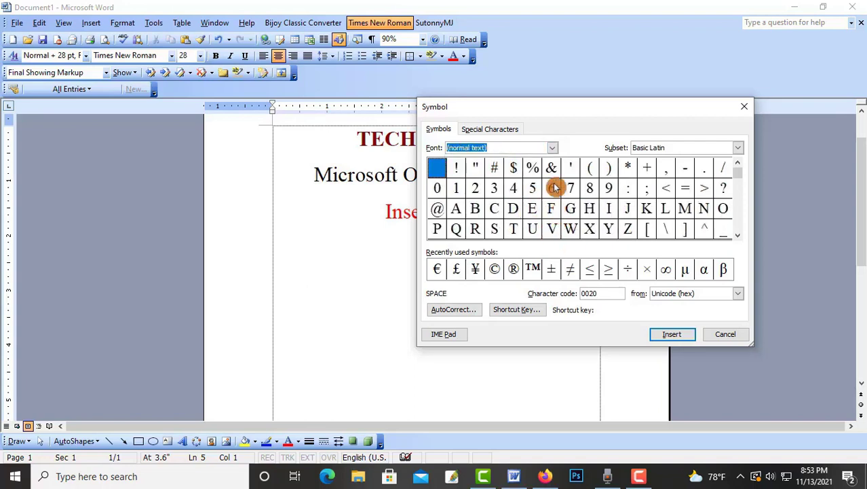
# Preview the symbol set of the Bahnschrift SemiBold font and browse back up the available fonts
pyautogui.click(555, 150)
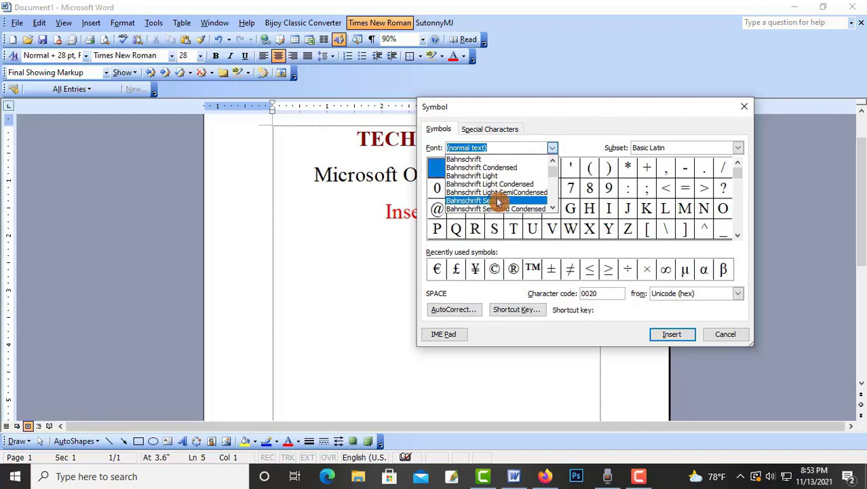
pyautogui.click(499, 202)
pyautogui.click(551, 150)
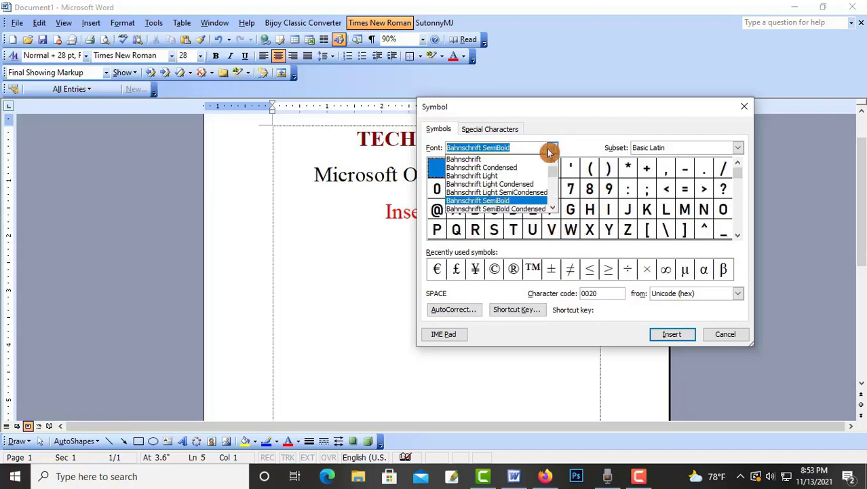
pyautogui.scroll(4, 499, 184)
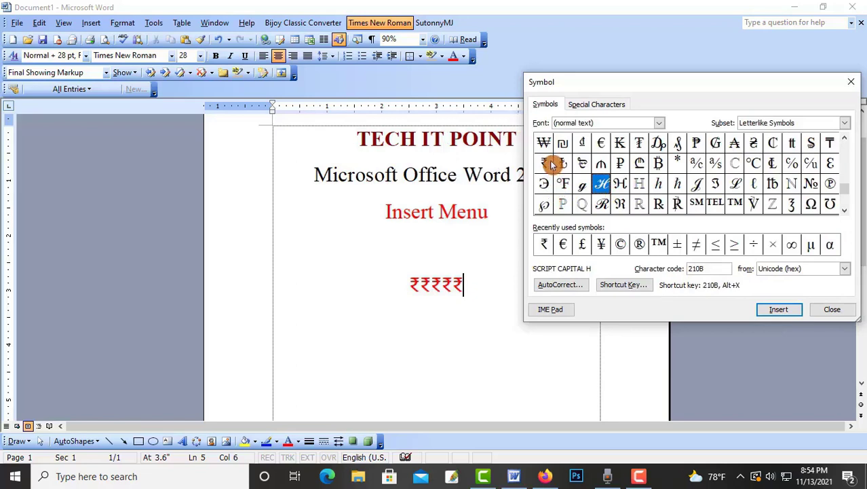
# Insert the L B bar symbol (character code 2114) five times after the rupee signs
pyautogui.click(544, 163)
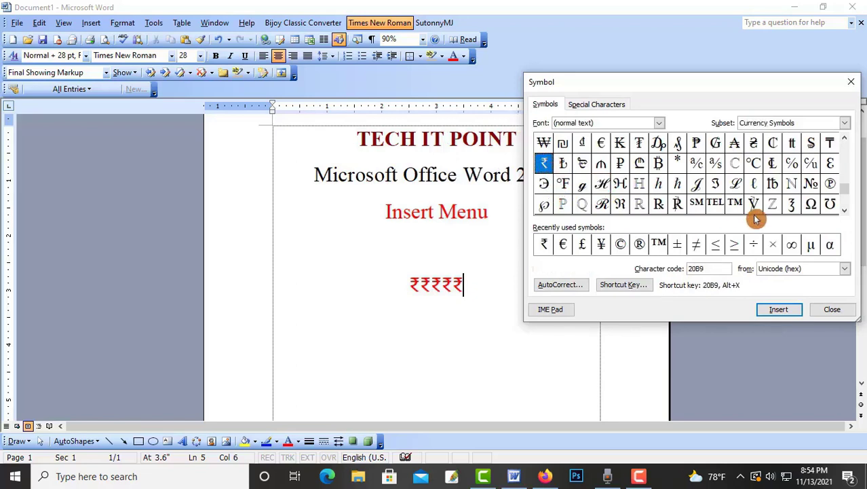
pyautogui.click(774, 186)
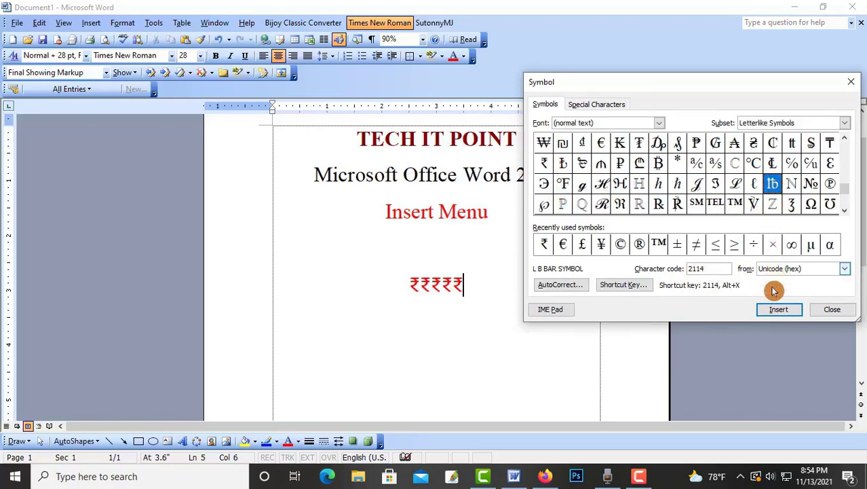
pyautogui.click(780, 312)
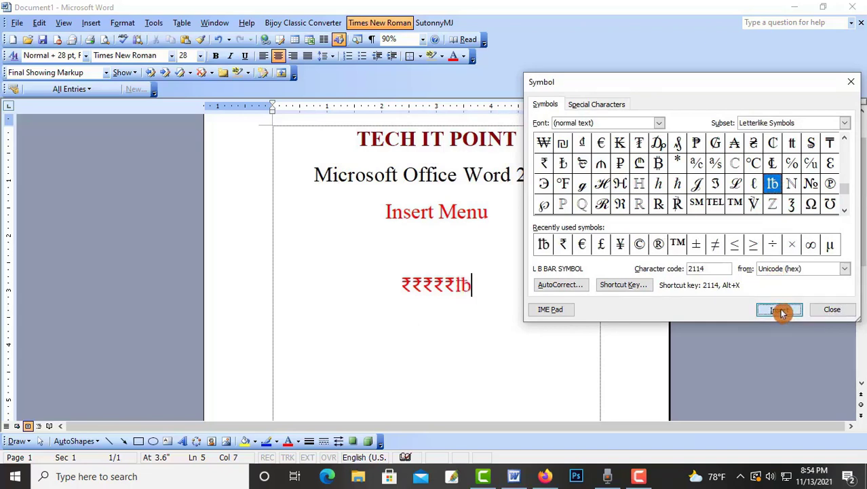
pyautogui.click(781, 314)
pyautogui.click(779, 312)
pyautogui.click(776, 311)
pyautogui.click(776, 311)
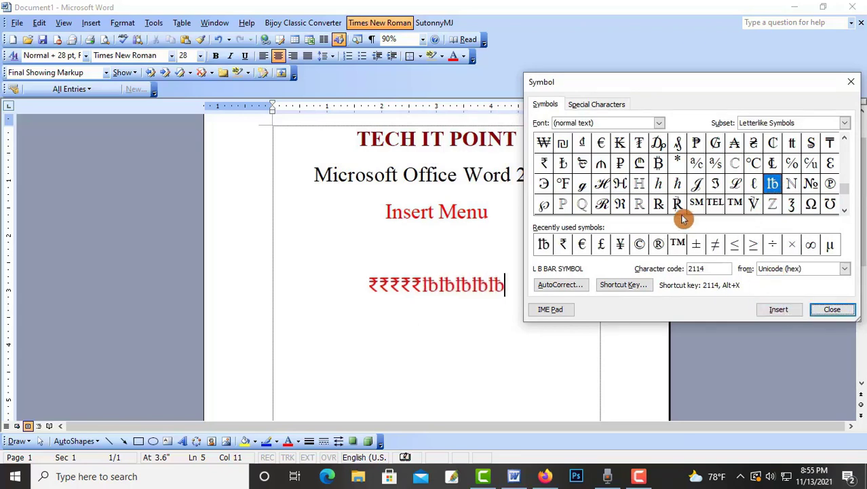
# Insert the "account of" symbol ℀ (character code 2100) four times after the L B bar symbols
pyautogui.click(677, 203)
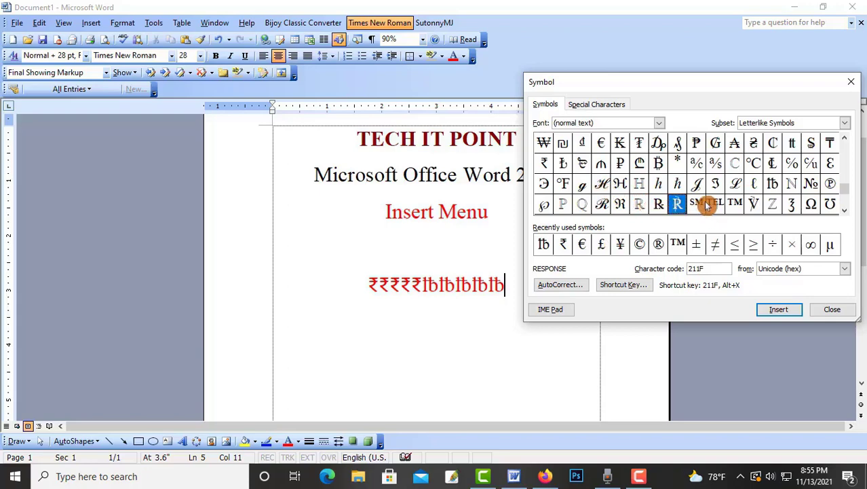
pyautogui.click(698, 164)
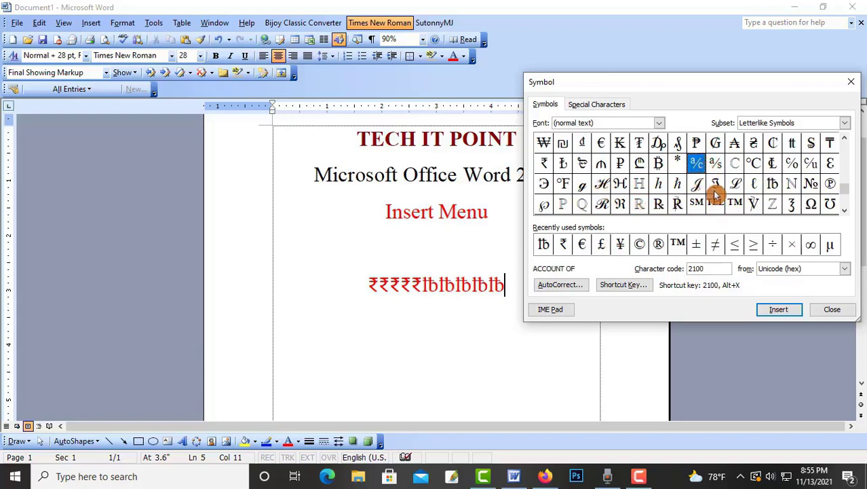
pyautogui.click(780, 312)
pyautogui.click(780, 312)
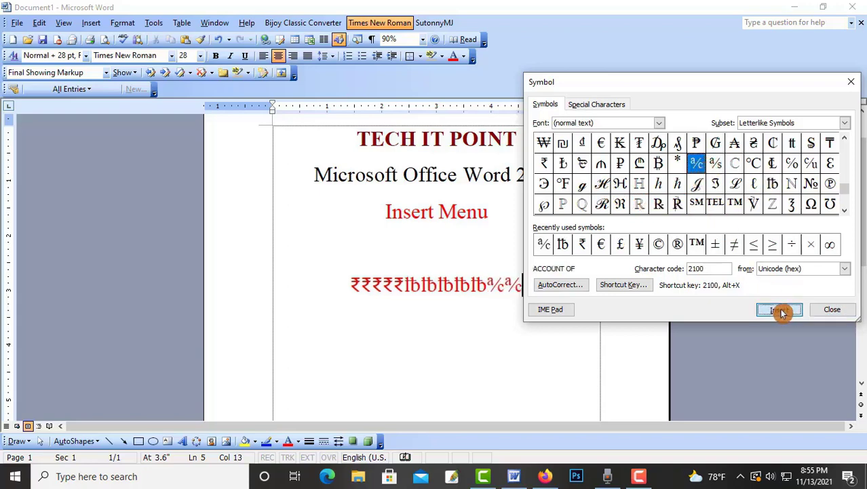
pyautogui.click(781, 312)
pyautogui.click(780, 311)
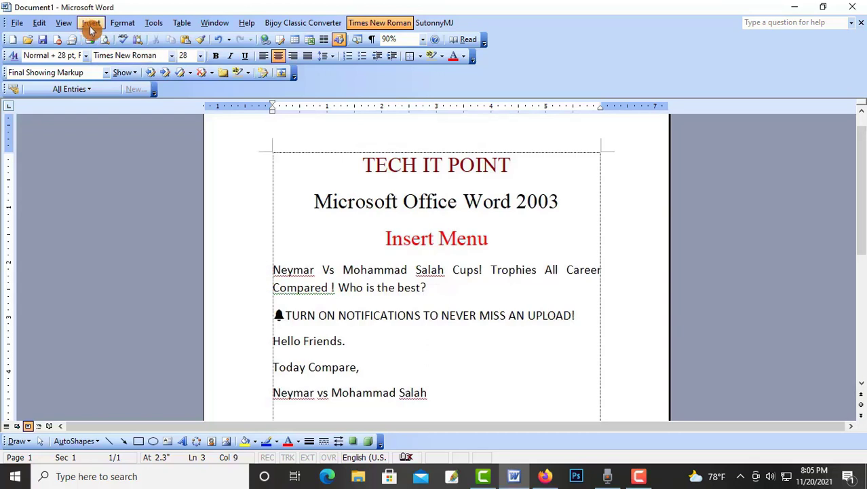
# Display the available insert commands with the cursor in the "Insert Menu" heading line
pyautogui.click(91, 24)
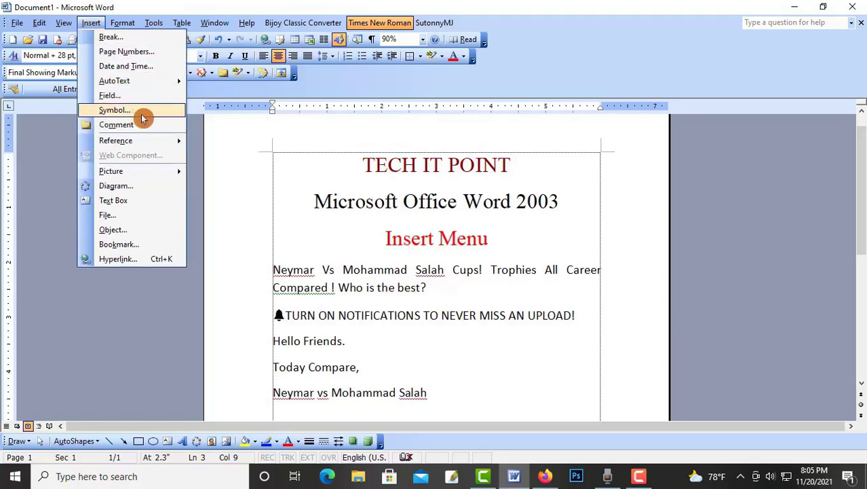